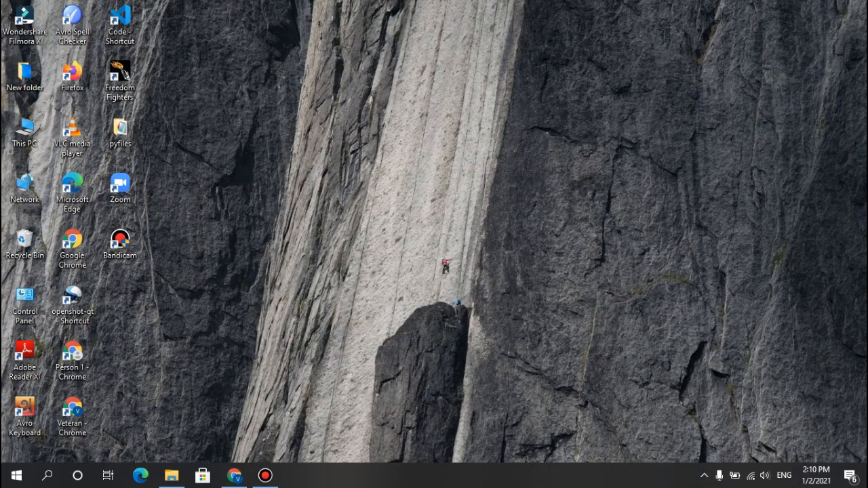
Step: Switch to Chrome and open the official Apache Friends XAMPP site from the search results to look over its home page
left_click(234, 475)
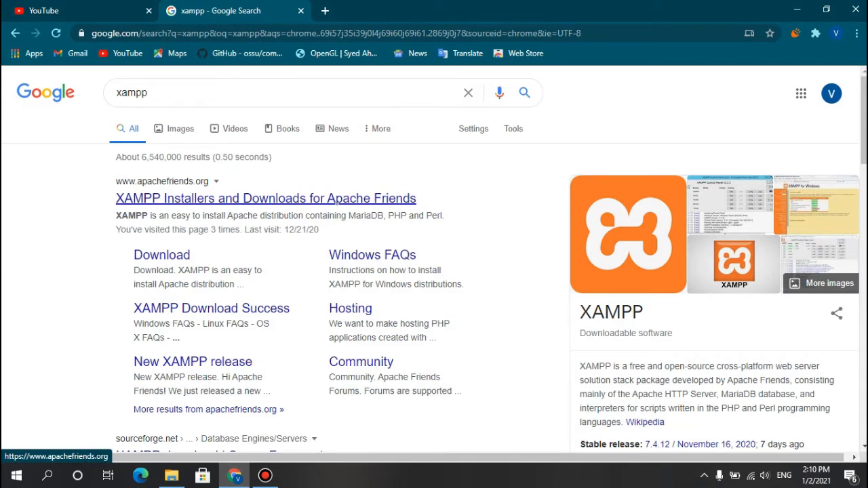
left_click(265, 198)
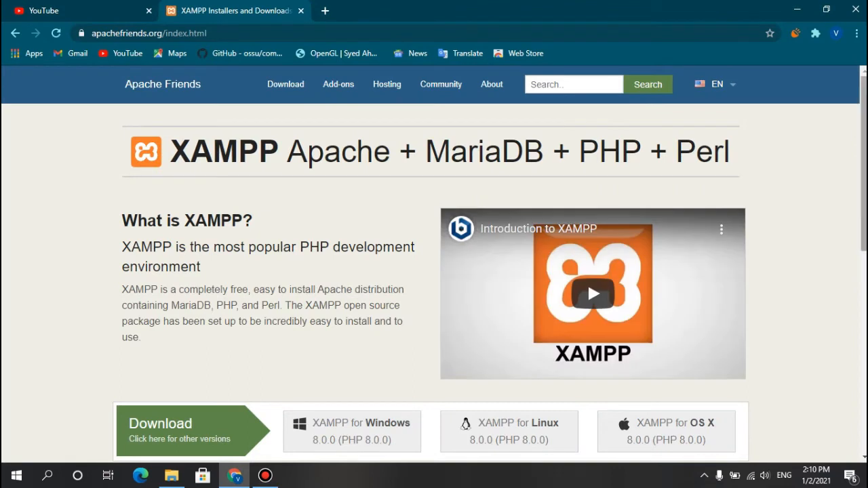
scroll(434, 264, "down", 4)
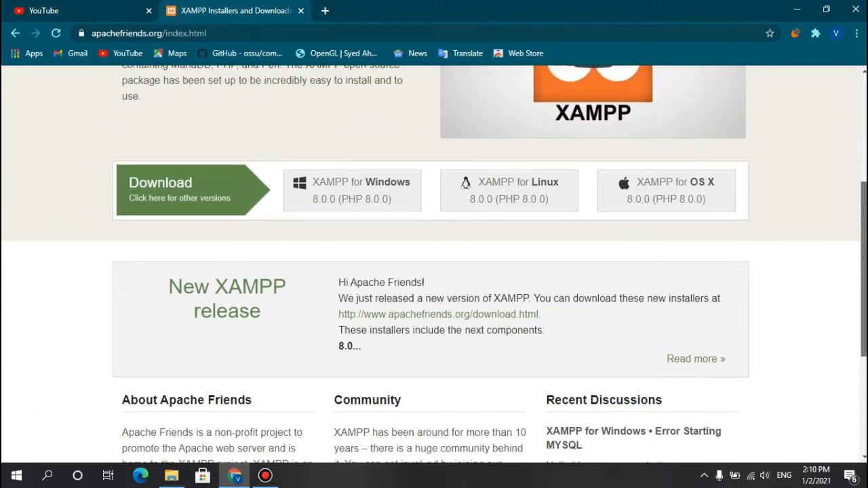
scroll(434, 265, "up", 2)
scroll(587, 187, "up", 1)
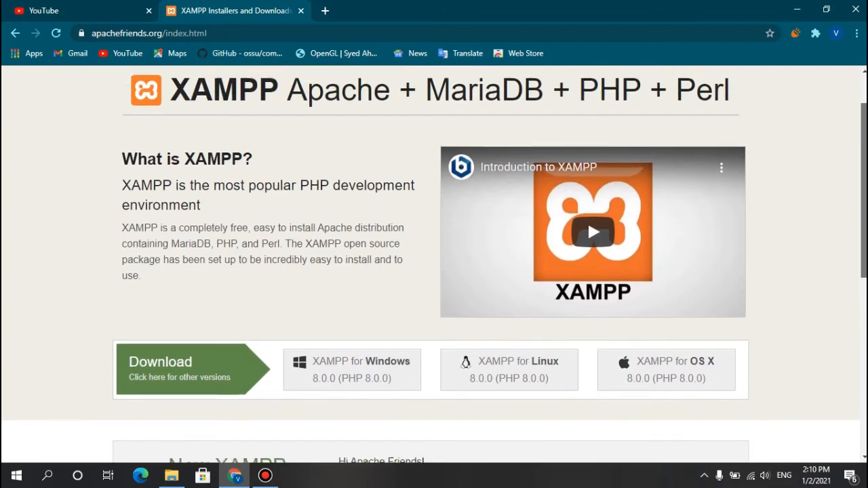
scroll(588, 188, "up", 2)
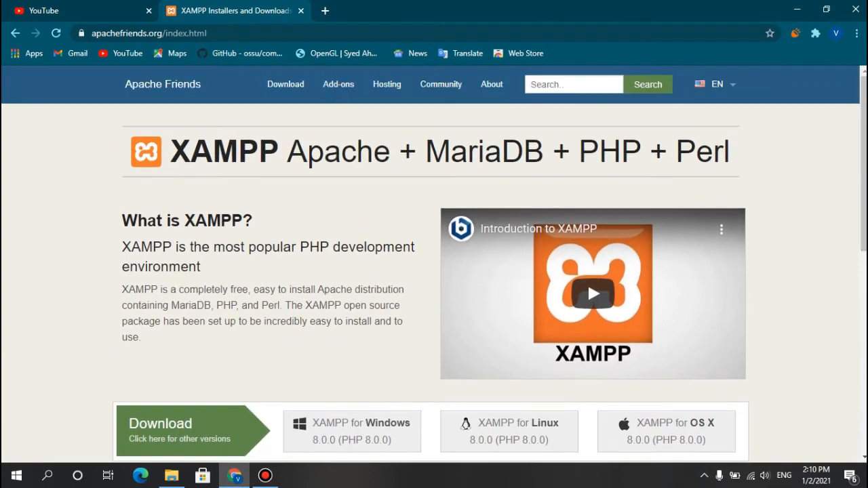
Step: Download the 64-bit XAMPP for Windows installer, version 8.0.0 / PHP 8.0.0, from the site's download page
left_click(285, 84)
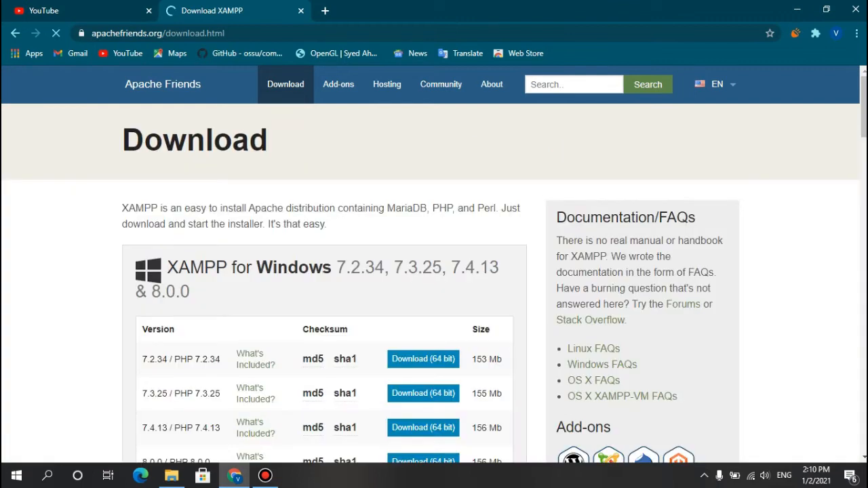
scroll(434, 265, "down", 2)
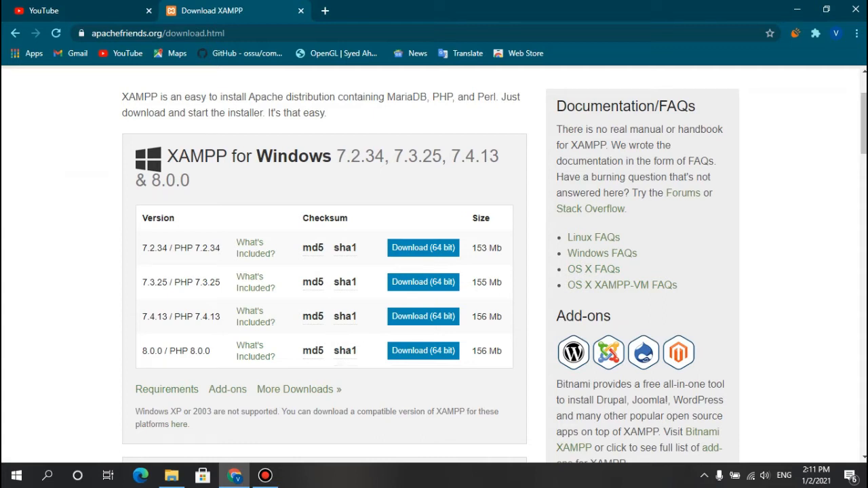
left_click(423, 350)
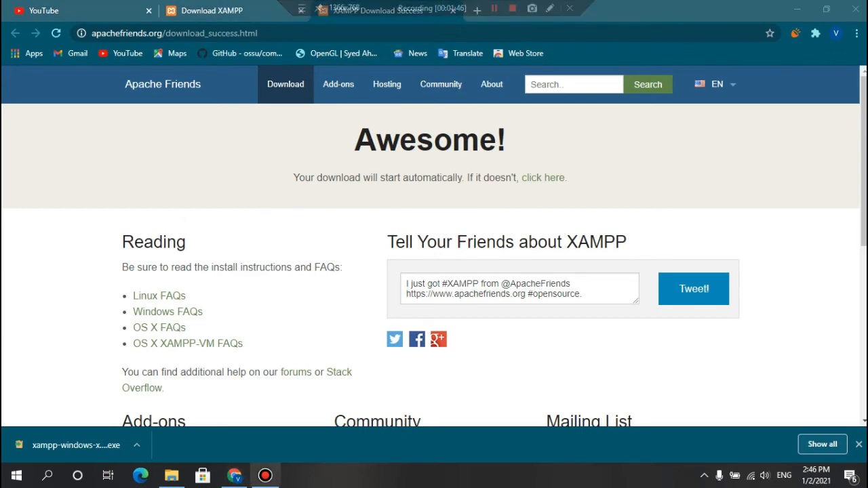
Step: Run the downloaded XAMPP installer, minimize the browser and acknowledge the User Account Control warning
left_click(136, 444)
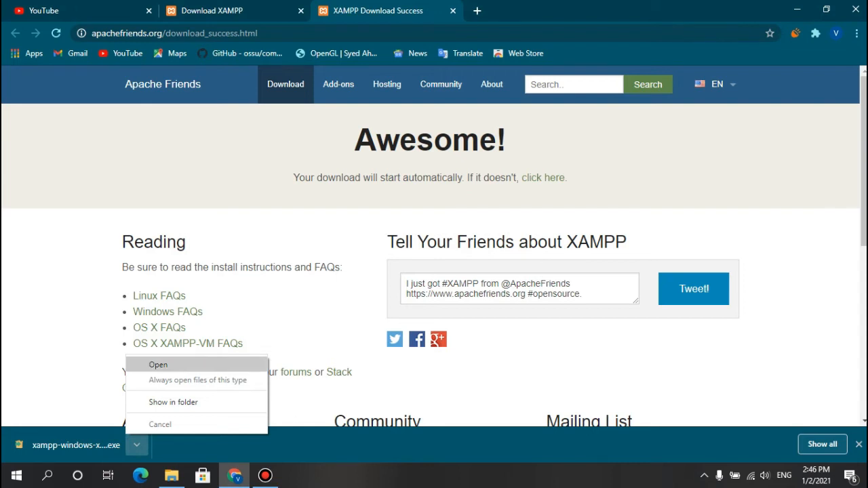
left_click(158, 364)
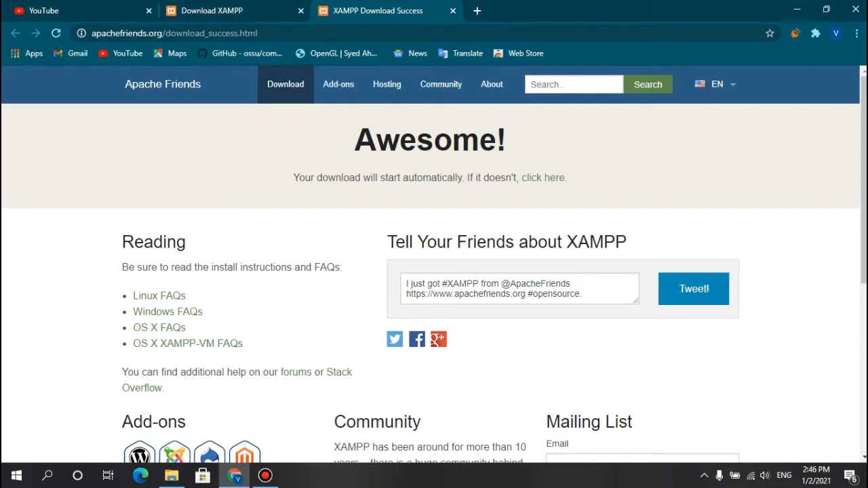
left_click(797, 10)
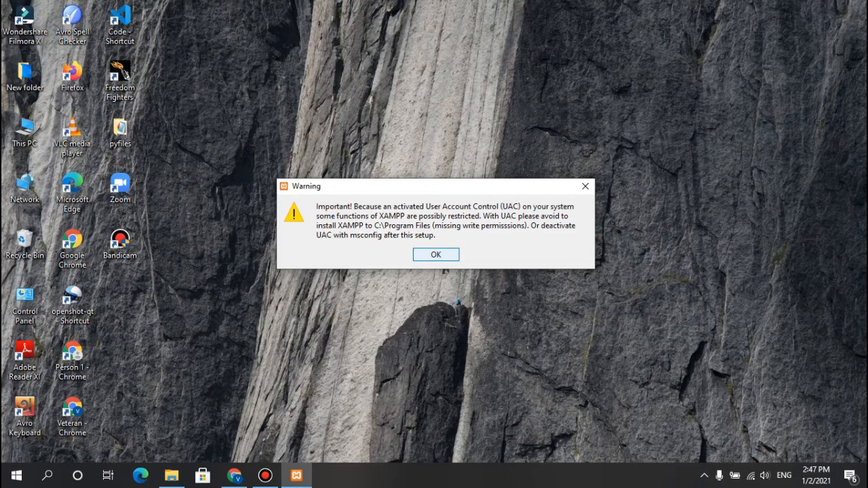
key("Return")
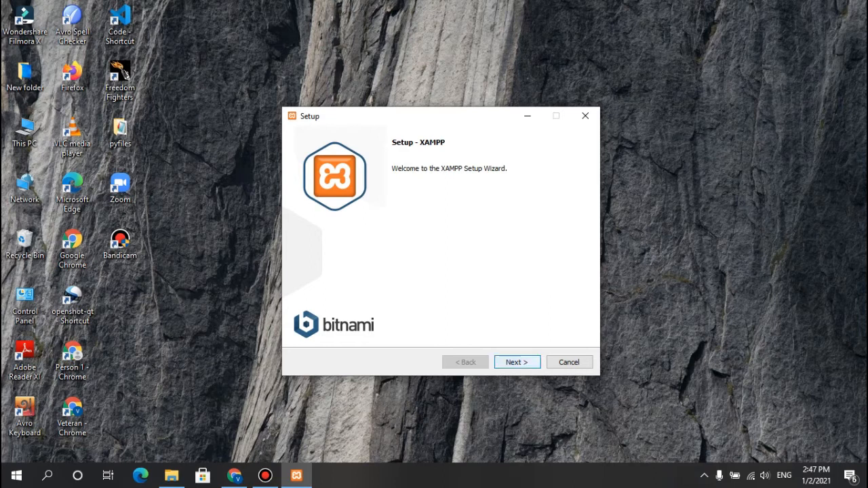
Step: Proceed through the XAMPP setup with all components selected and C:\xampp as the installation folder
key("Return")
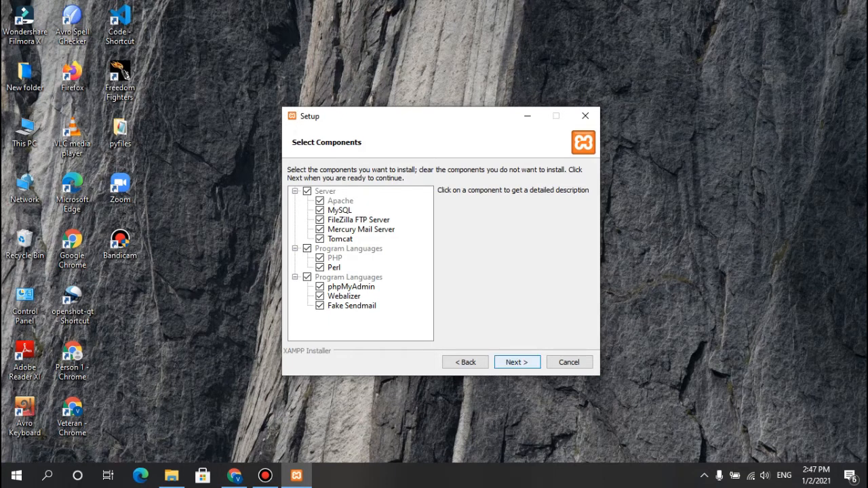
left_click(517, 362)
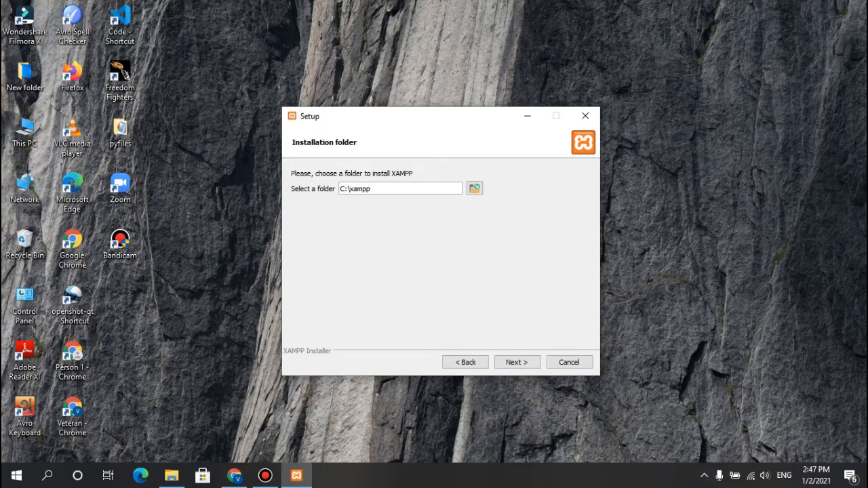
left_click(516, 362)
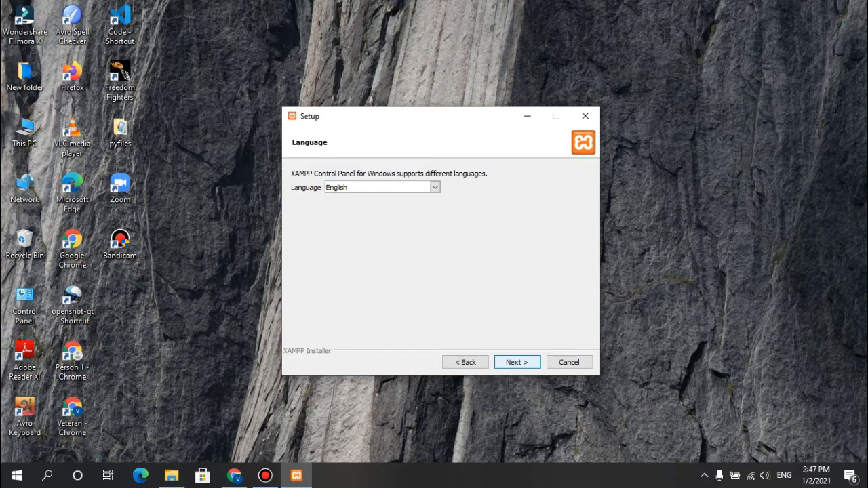
Step: Choose English as the Control Panel language and continue with the Bitnami learn-more option unchecked
left_click(434, 187)
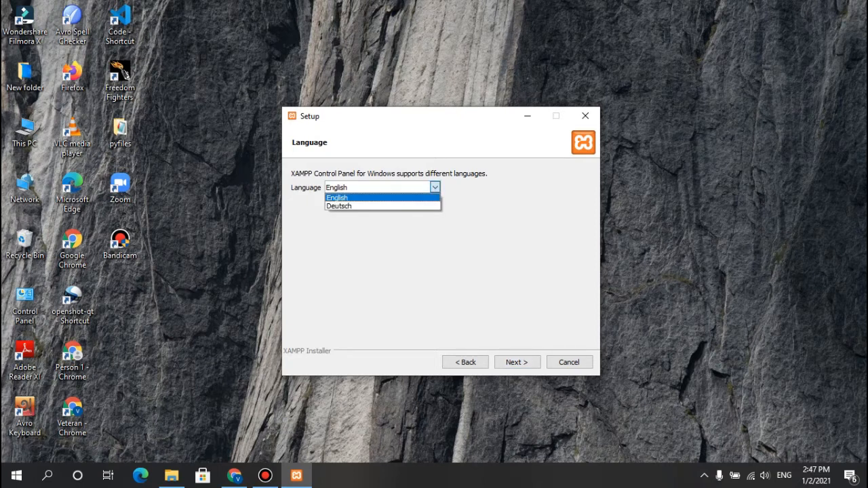
left_click(383, 198)
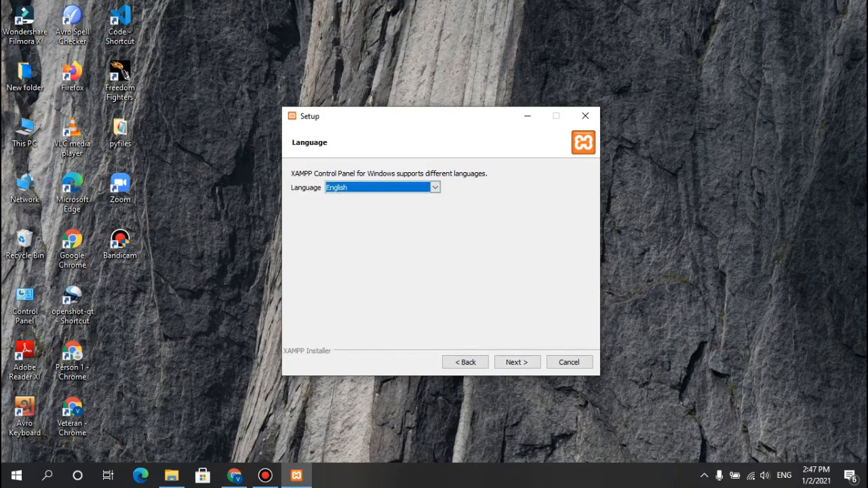
left_click(516, 362)
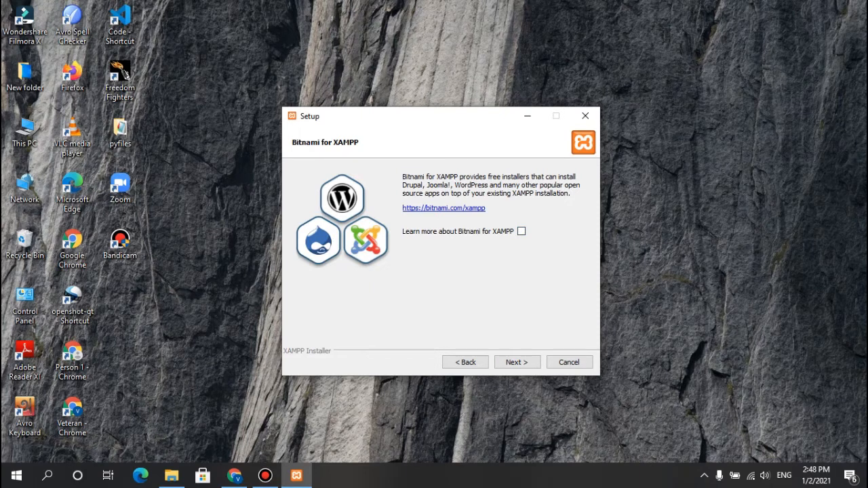
left_click(517, 362)
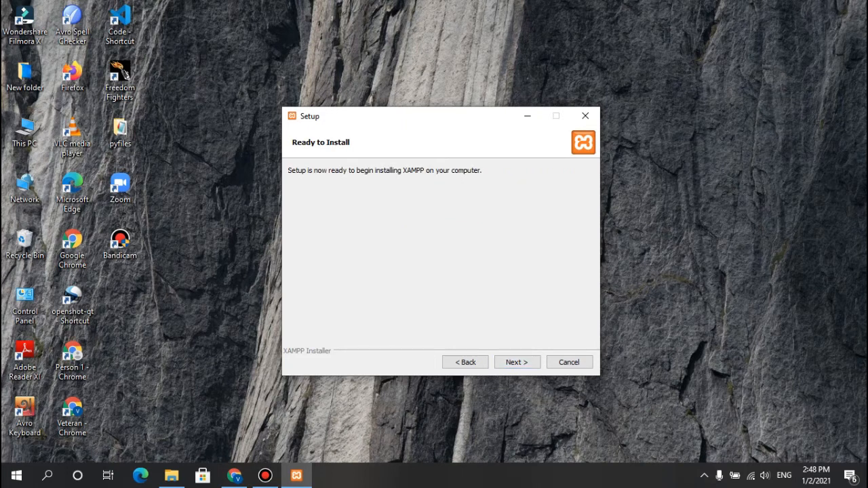
Step: Install XAMPP and finish the setup wizard with the option to start the Control Panel enabled
left_click(233, 476)
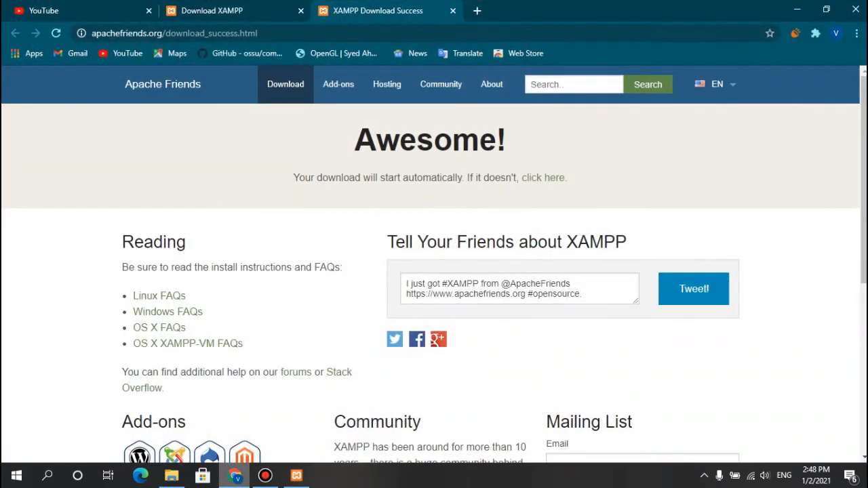
left_click(234, 476)
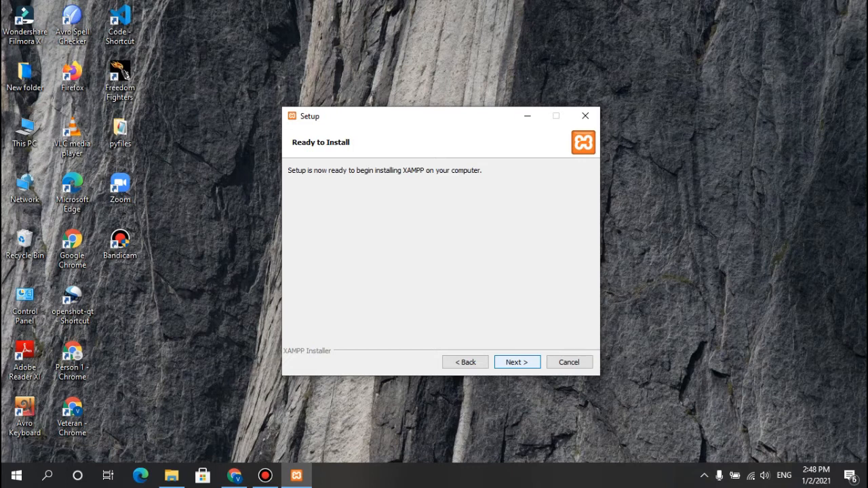
left_click(516, 362)
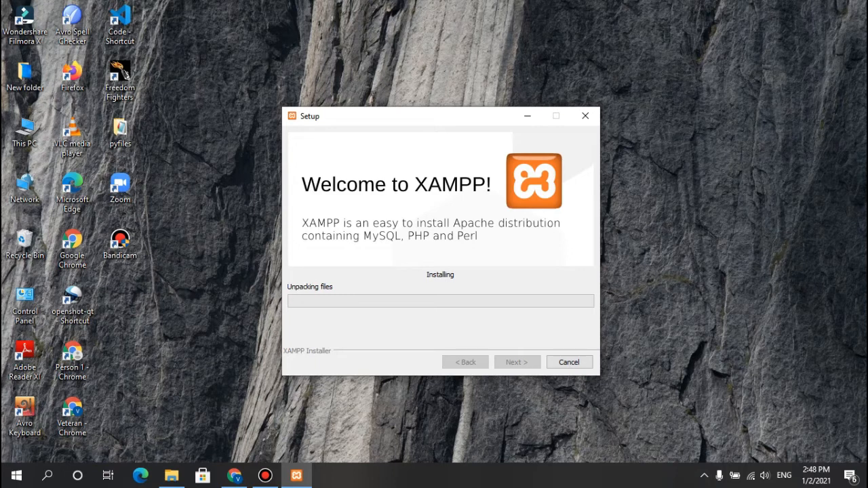
mouse_move(477, 5)
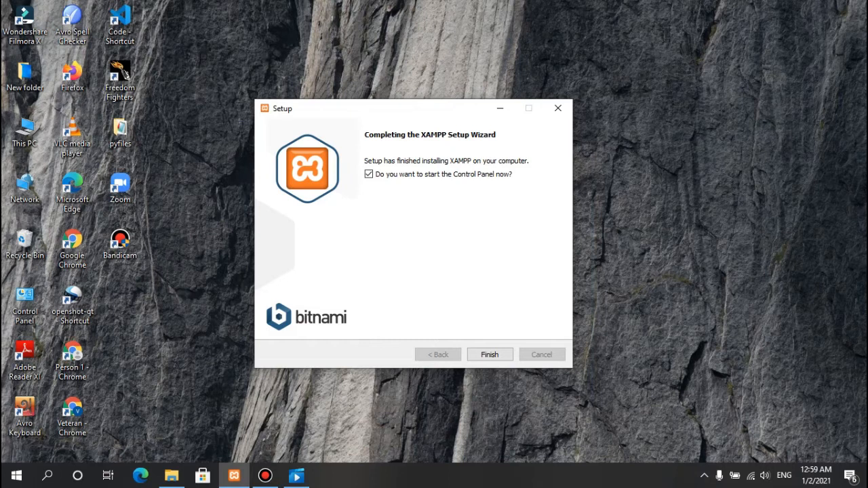
key("Return")
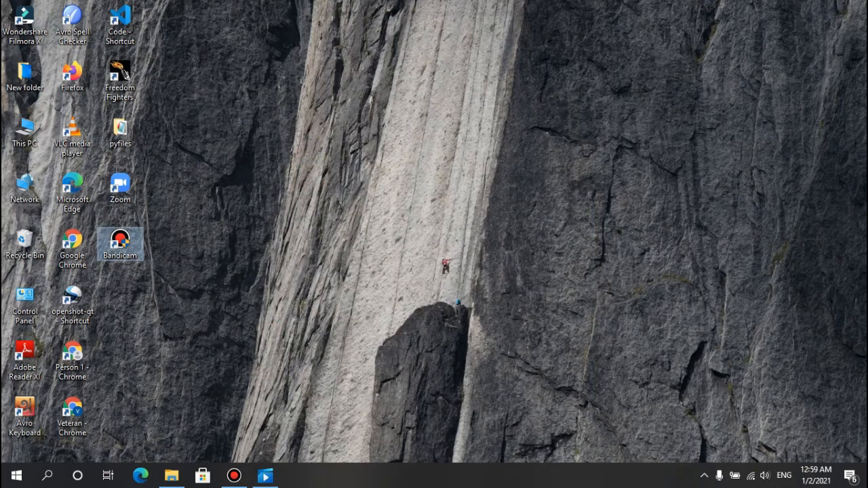
left_click(495, 7)
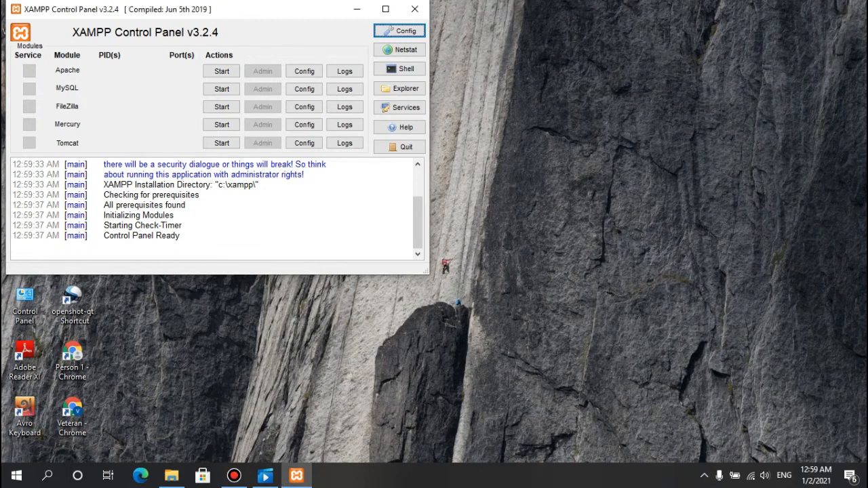
Step: Move the XAMPP Control Panel toward the middle of the desktop and start the Apache and MySQL modules
left_click_drag(271, 11, 476, 96)
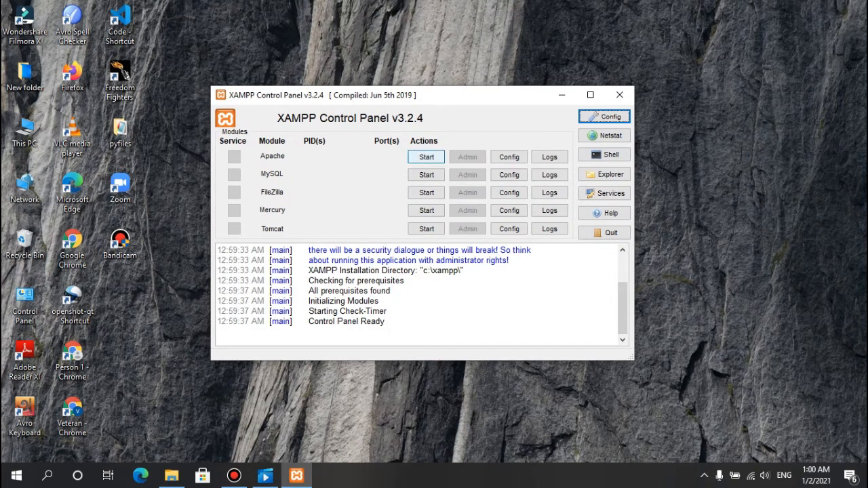
left_click(426, 157)
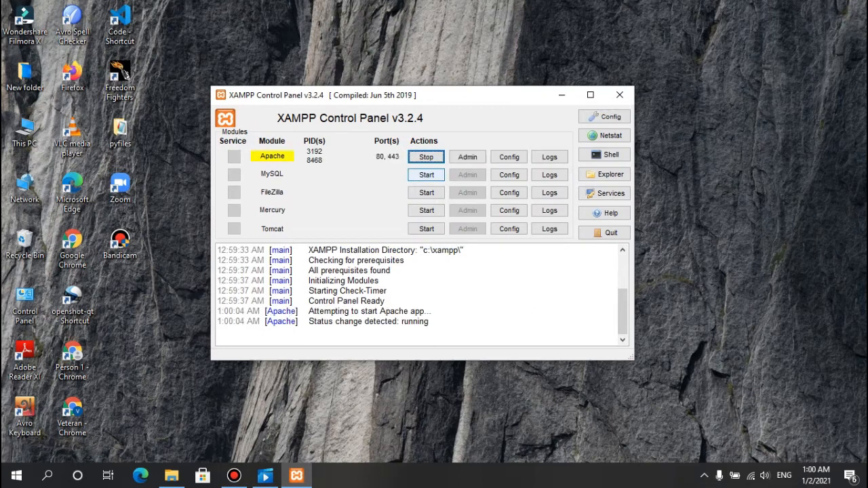
left_click(427, 174)
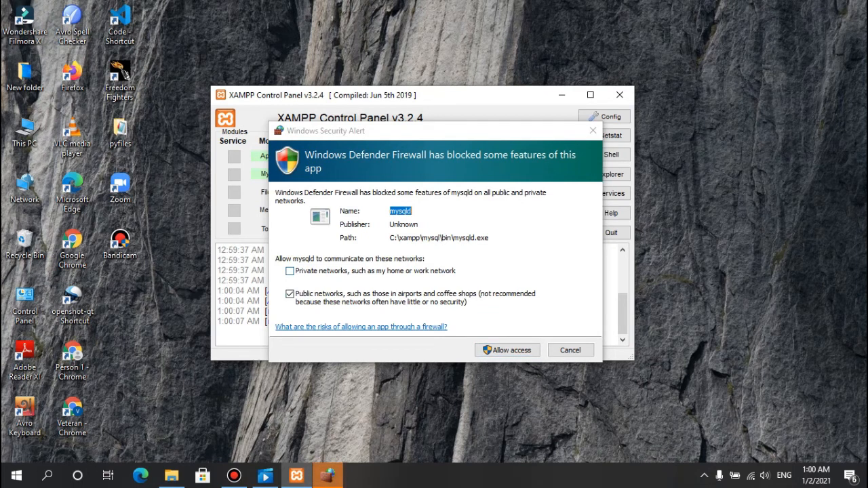
Step: Allow mysqld through Windows Defender Firewall on both private and public networks
left_click(289, 271)
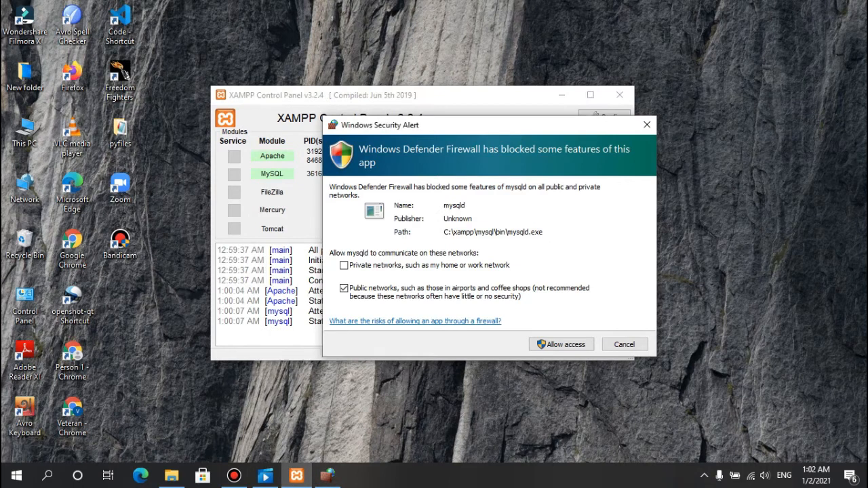
left_click(343, 265)
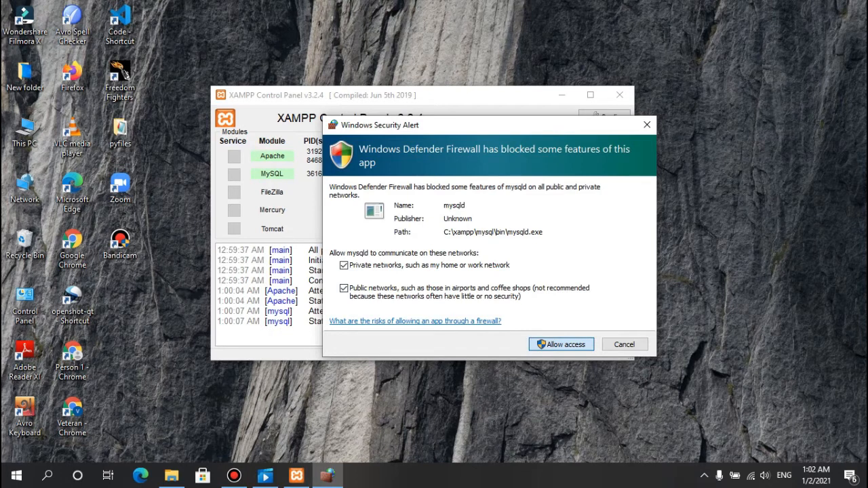
left_click(561, 345)
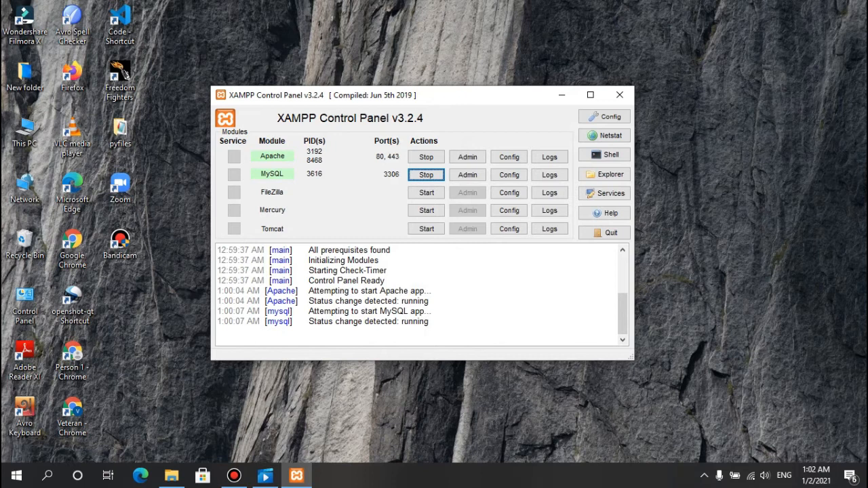
Step: Reposition the XAMPP Control Panel, stop the Apache and MySQL modules, and minimize the panel
left_click_drag(508, 97, 556, 116)
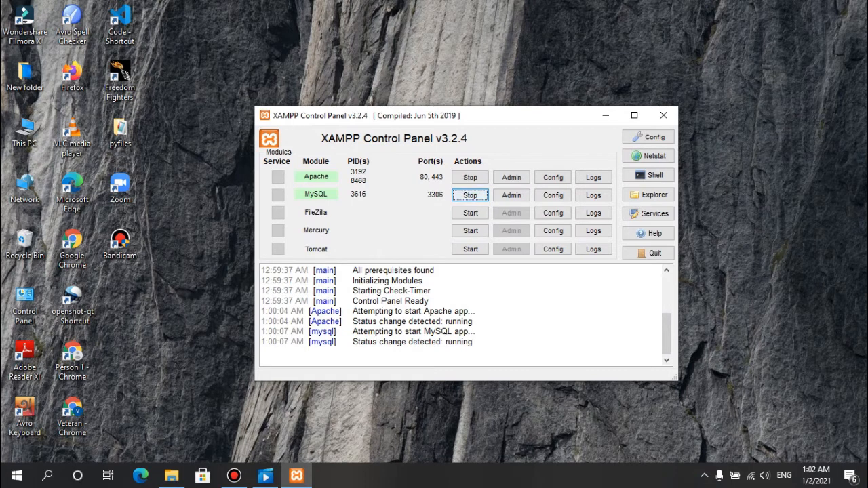
left_click(470, 178)
left_click(470, 195)
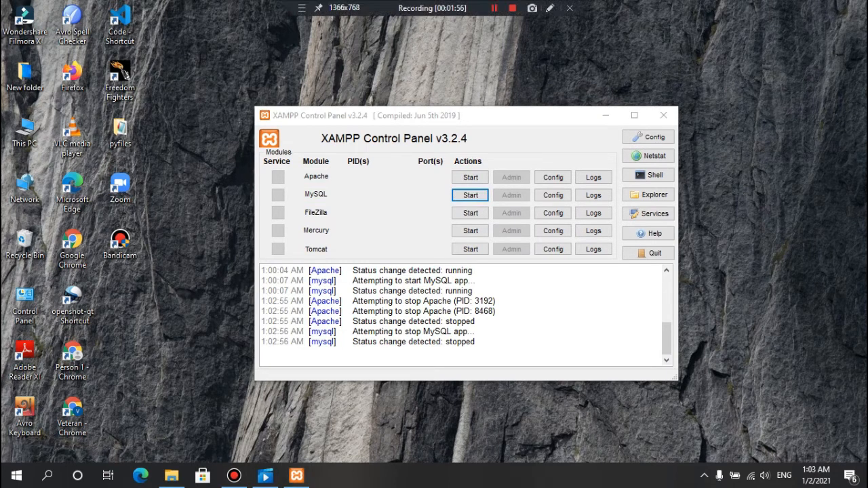
left_click(606, 115)
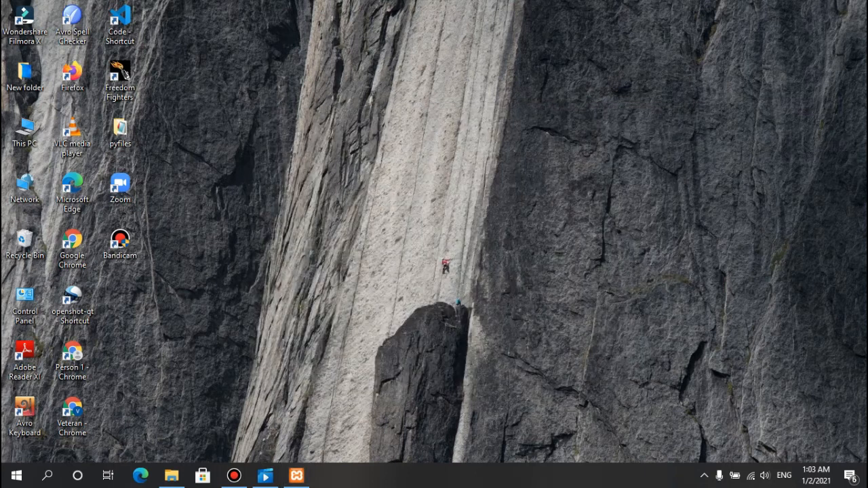